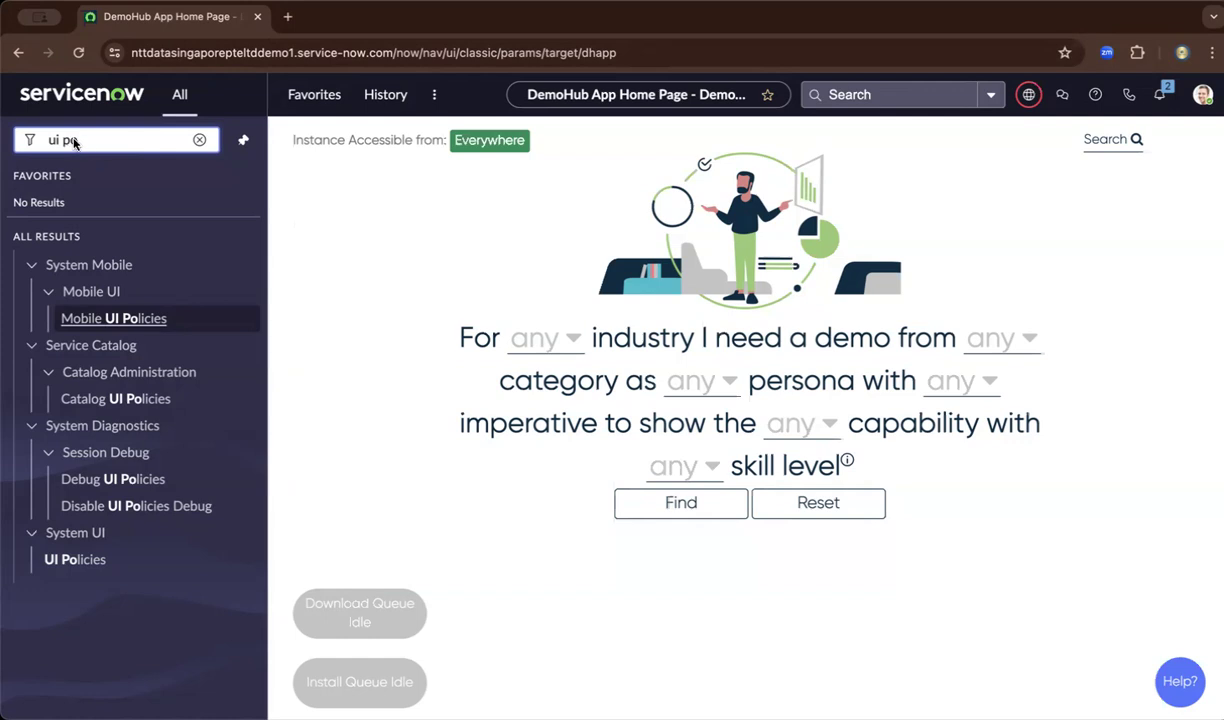
- Open the Set Table column ReadOnly record from the System UI policies list in editable mode and review its conditions and policy actions
{"action": "type", "text": "licies"}
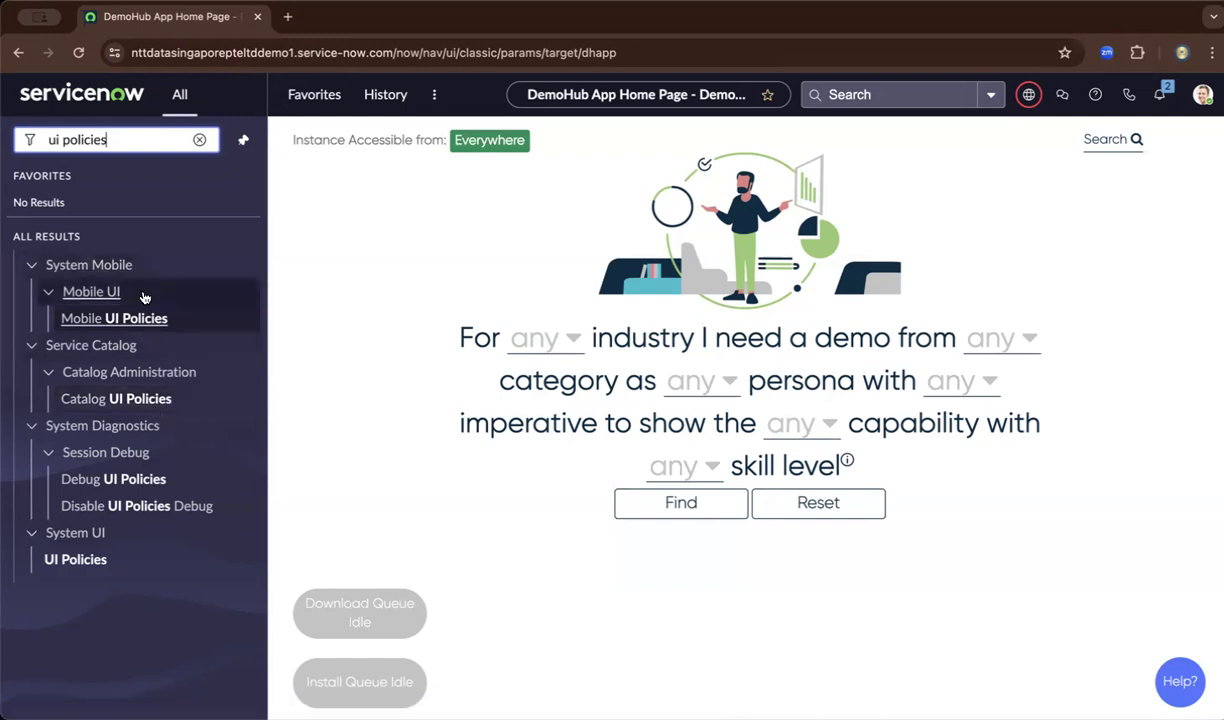
{"action": "left_click", "coordinate": [90, 561]}
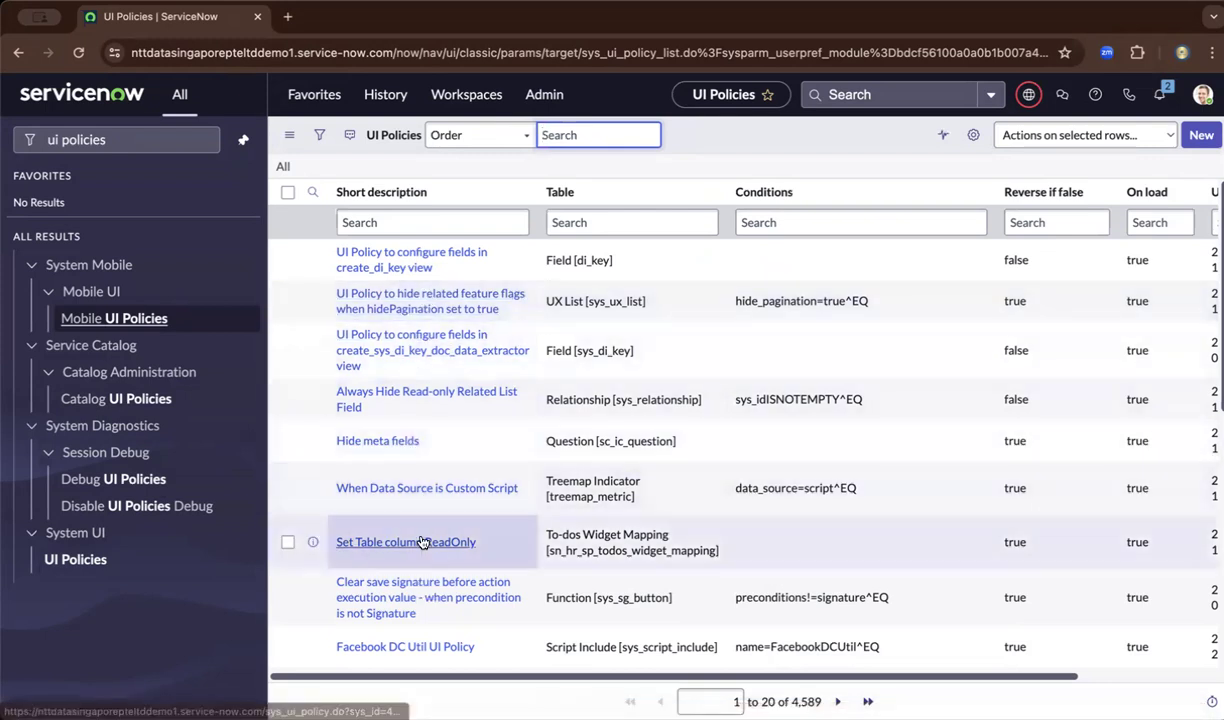
{"action": "left_click", "coordinate": [421, 541]}
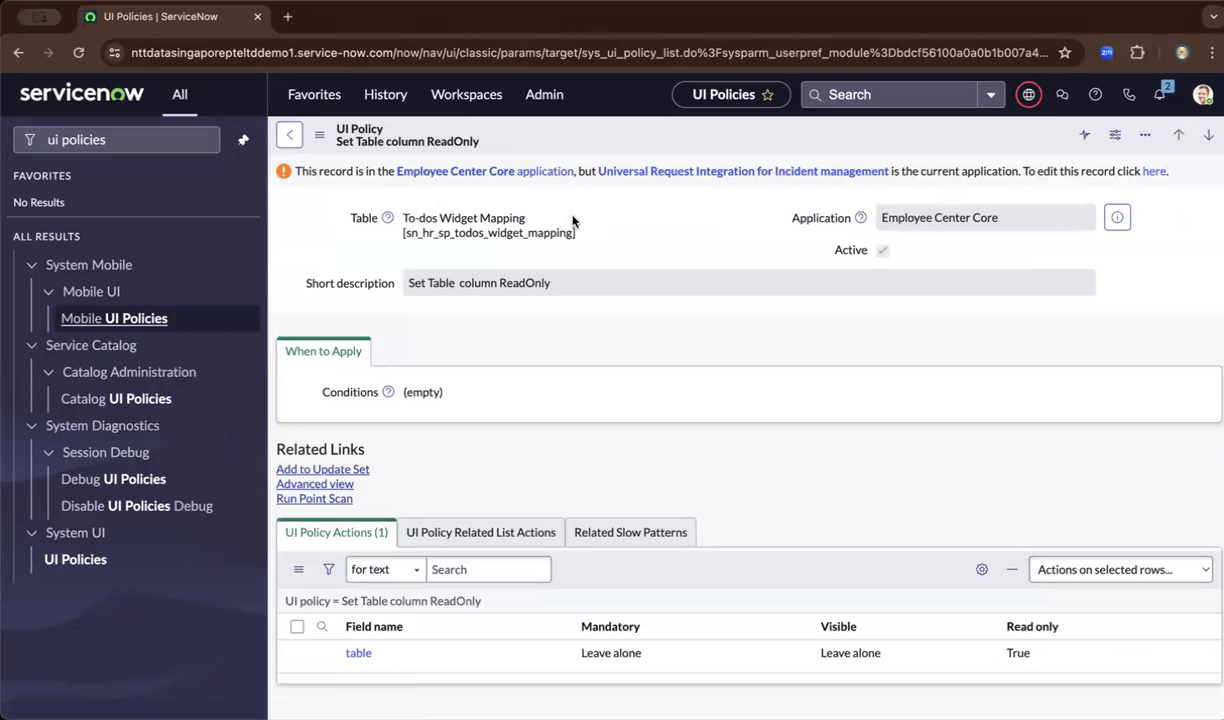
{"action": "left_click", "coordinate": [1155, 174]}
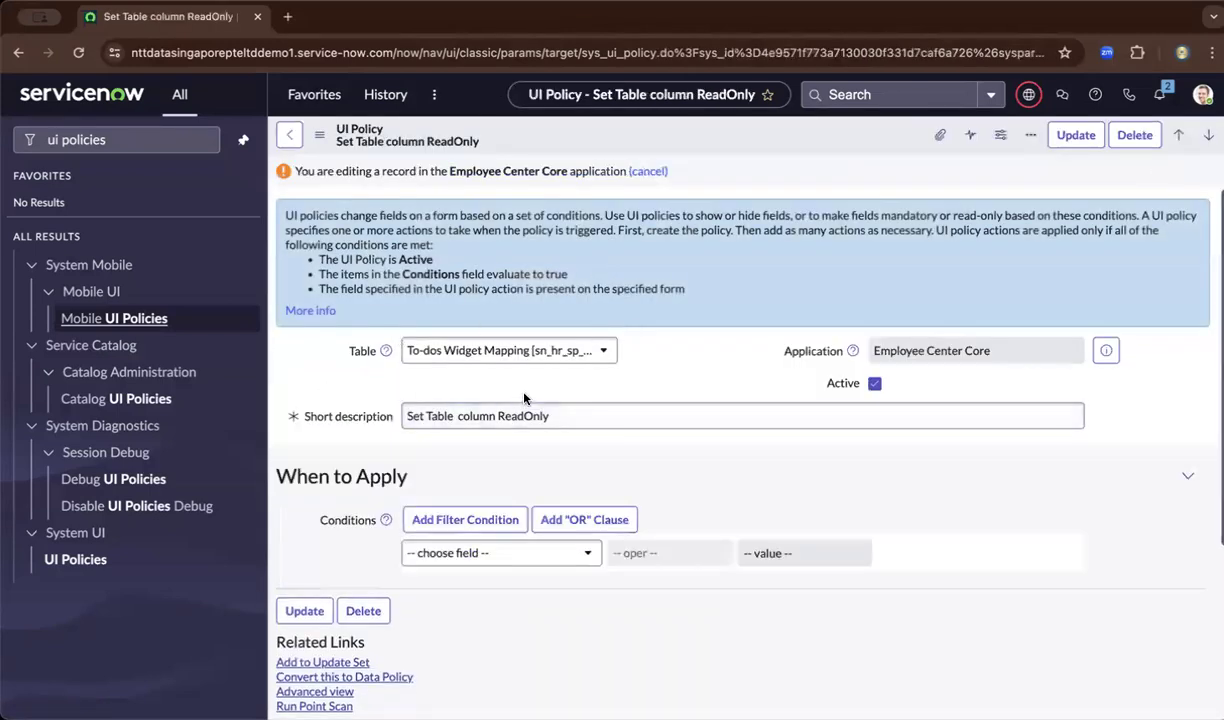
{"action": "scroll", "coordinate": [524, 398], "scroll_direction": "down", "scroll_amount": 1}
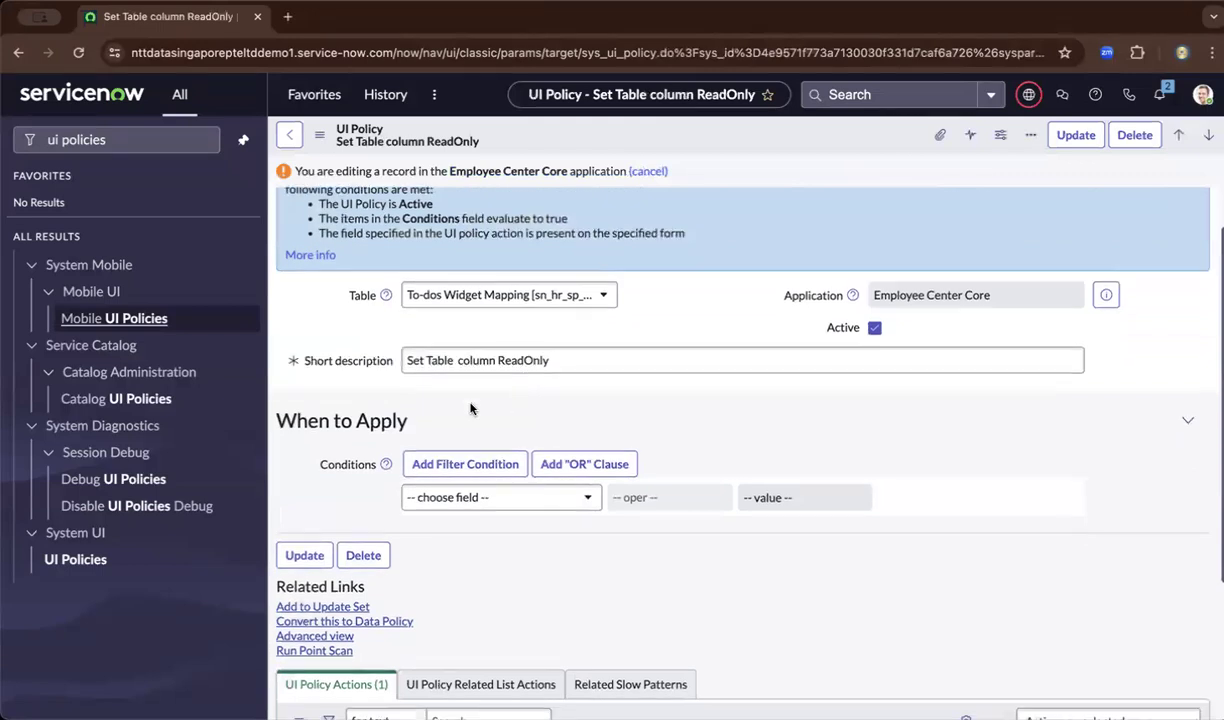
{"action": "scroll", "coordinate": [465, 513], "scroll_direction": "down", "scroll_amount": 4}
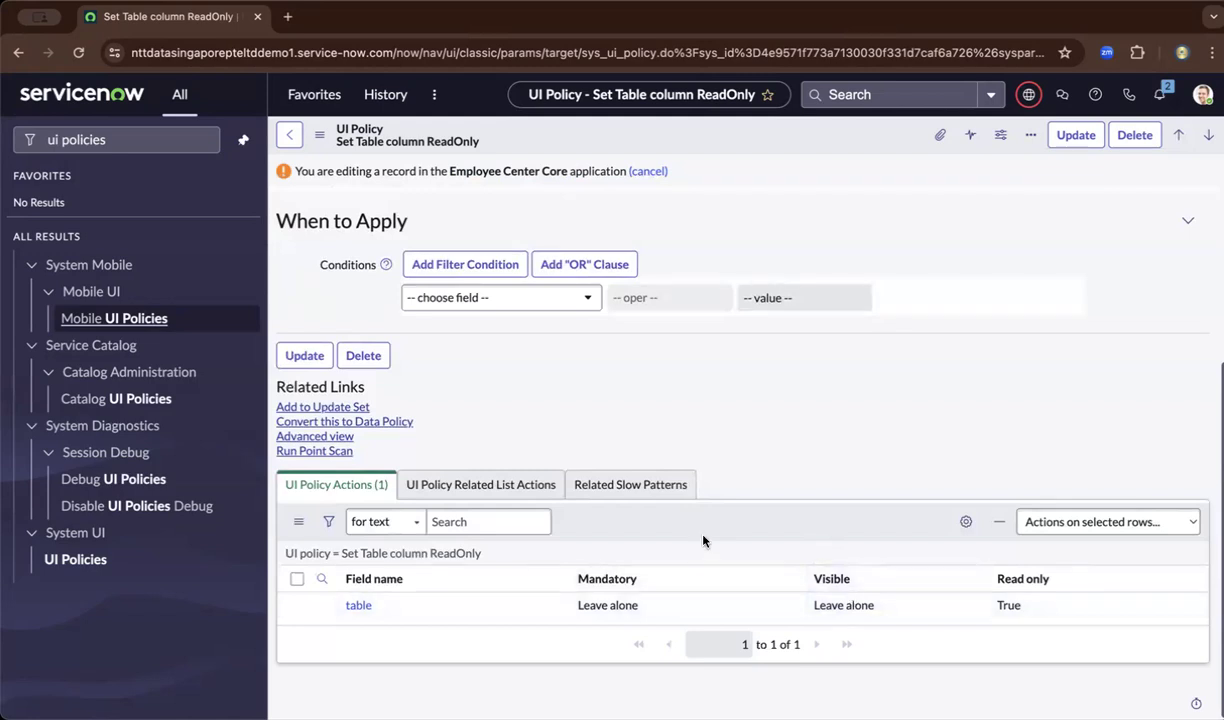
{"action": "scroll", "coordinate": [703, 541], "scroll_direction": "up", "scroll_amount": 3}
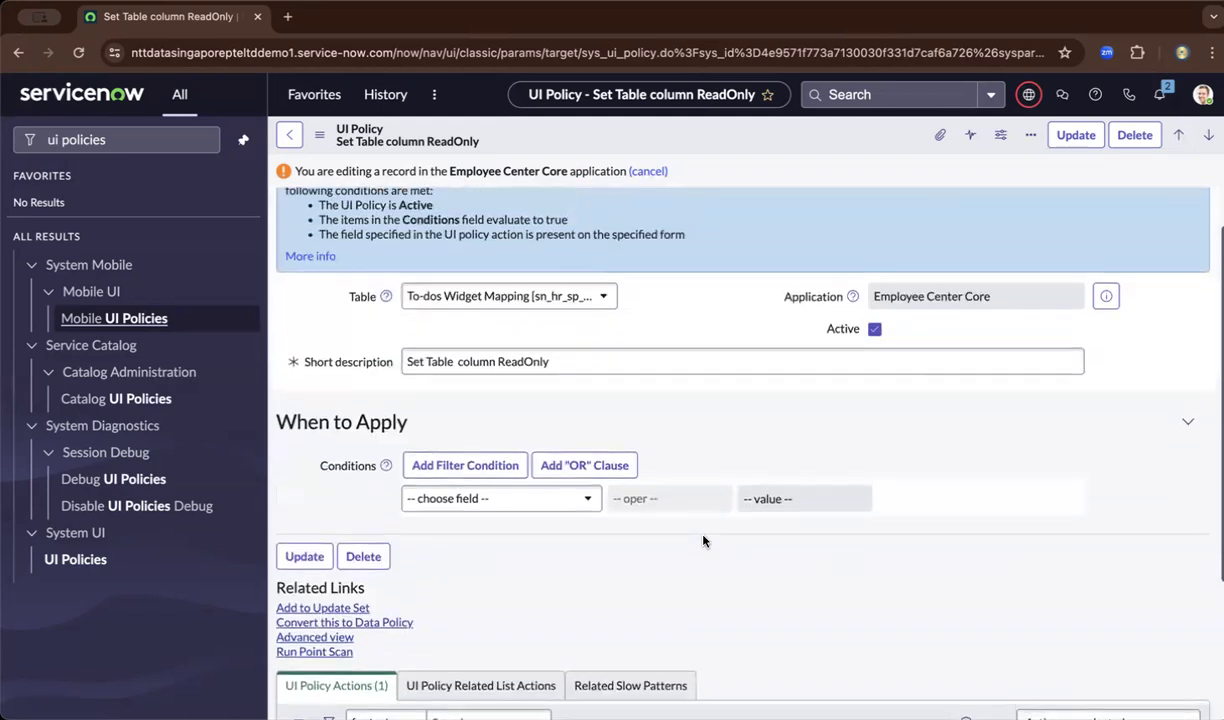
- Return to the UI Policies list and start a new UI policy record
{"action": "left_click", "coordinate": [62, 564]}
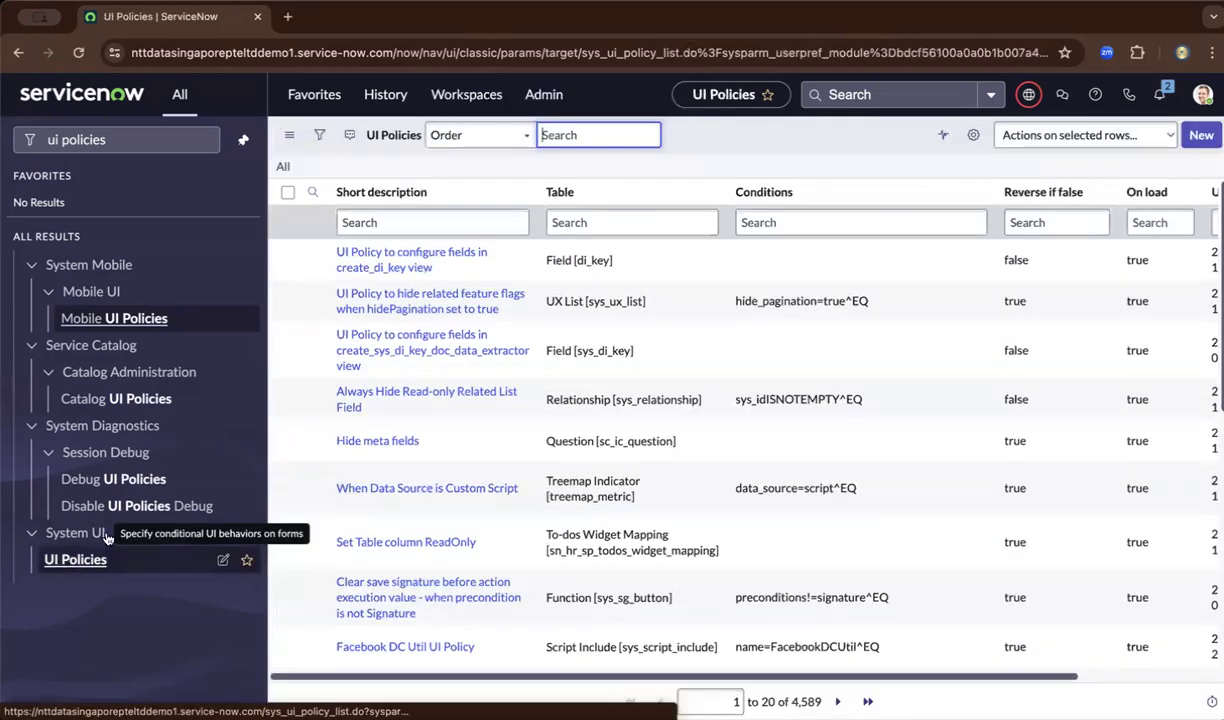
{"action": "left_click", "coordinate": [1202, 137]}
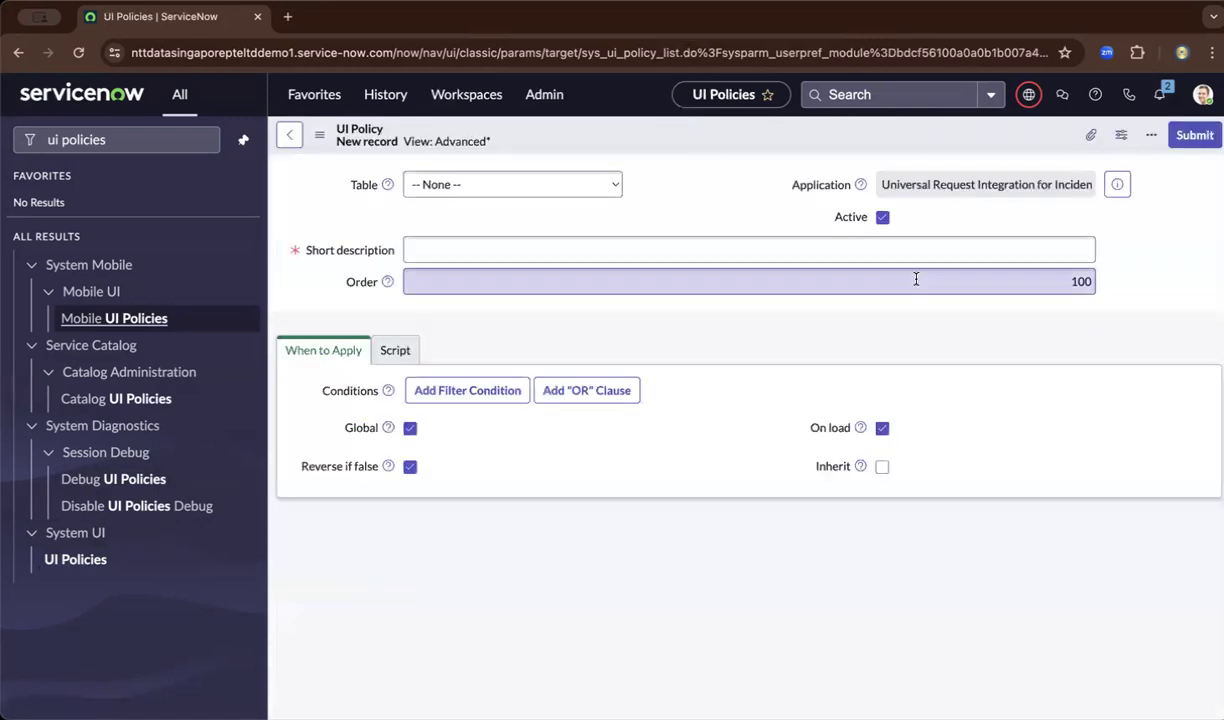
{"action": "left_click", "coordinate": [540, 176]}
{"action": "left_click", "coordinate": [557, 190]}
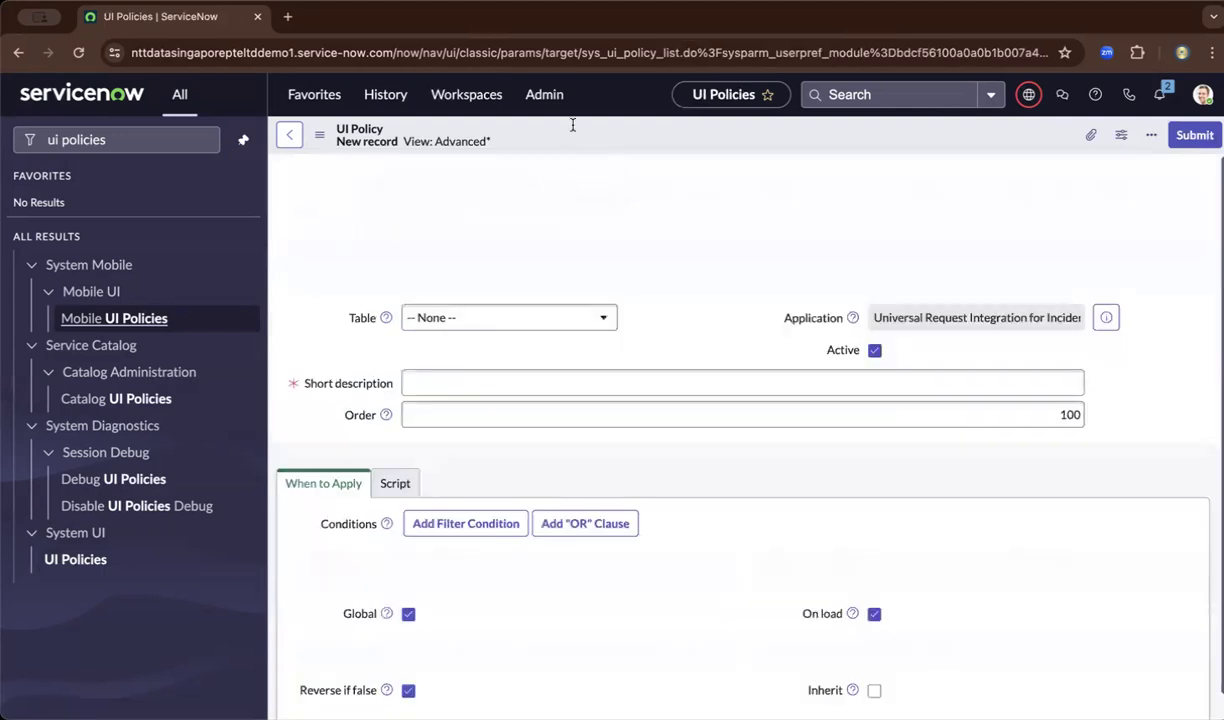
- Try to find the Incident table for the new UI policy by searching the table choices for "incident"
{"action": "left_click", "coordinate": [508, 317]}
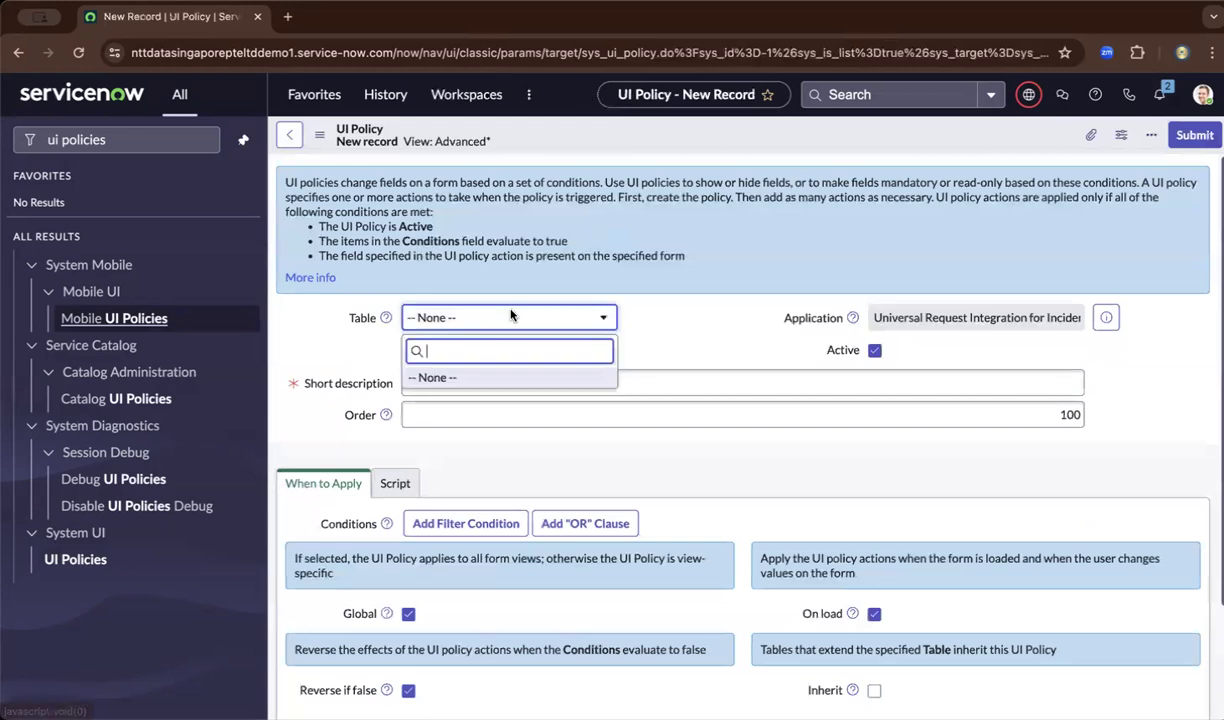
{"action": "type", "text": "incident"}
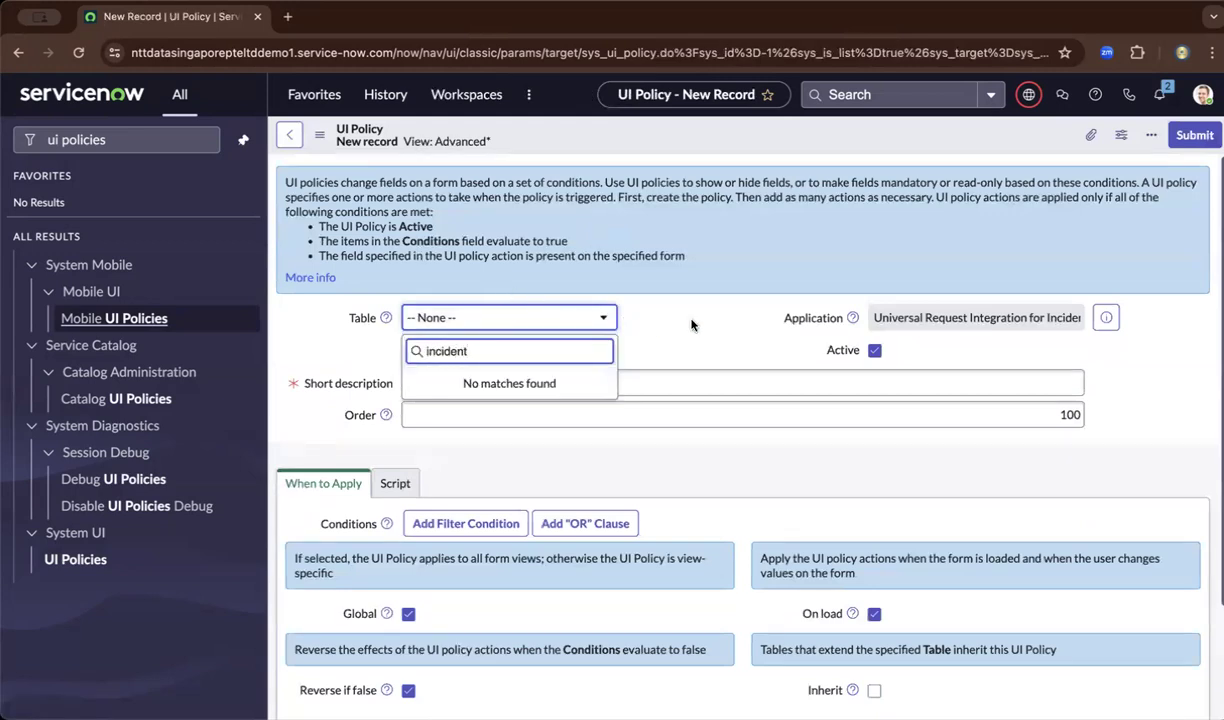
{"action": "key", "text": "BackSpace"}
{"action": "key", "text": "BackSpace"}
{"action": "key", "text": "BackSpace"}
{"action": "type", "text": "ent"}
{"action": "left_click", "coordinate": [693, 343]}
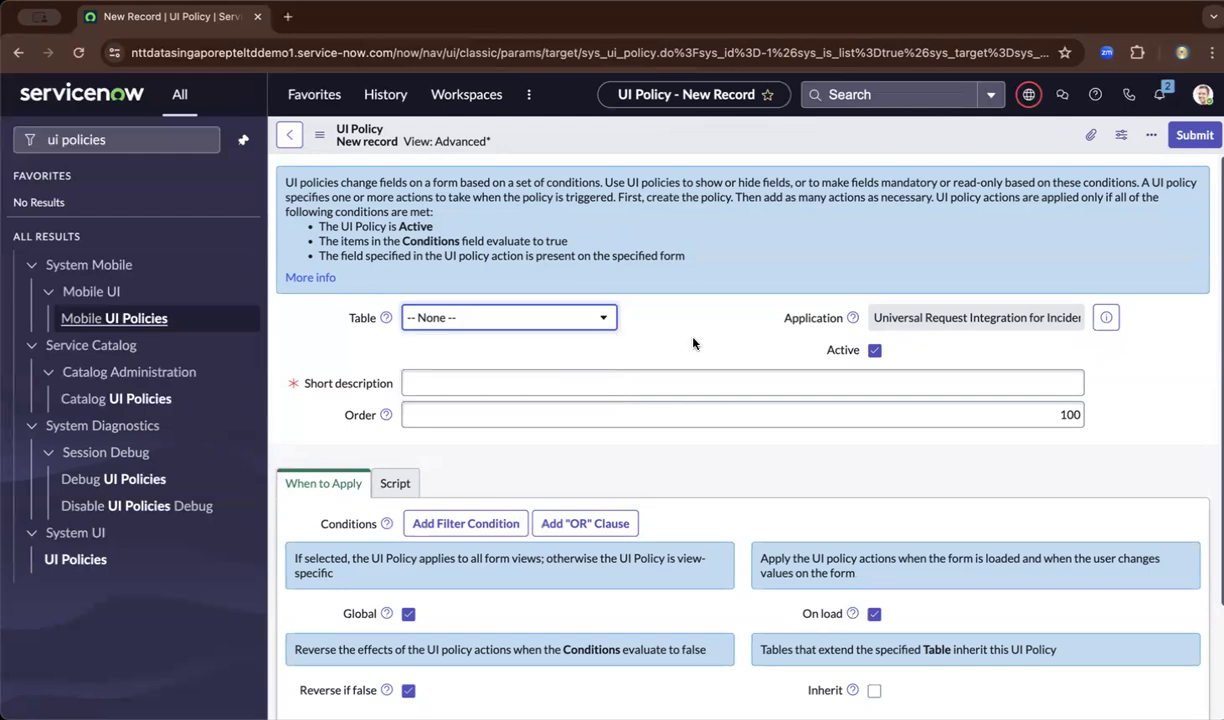
{"action": "left_click", "coordinate": [603, 317]}
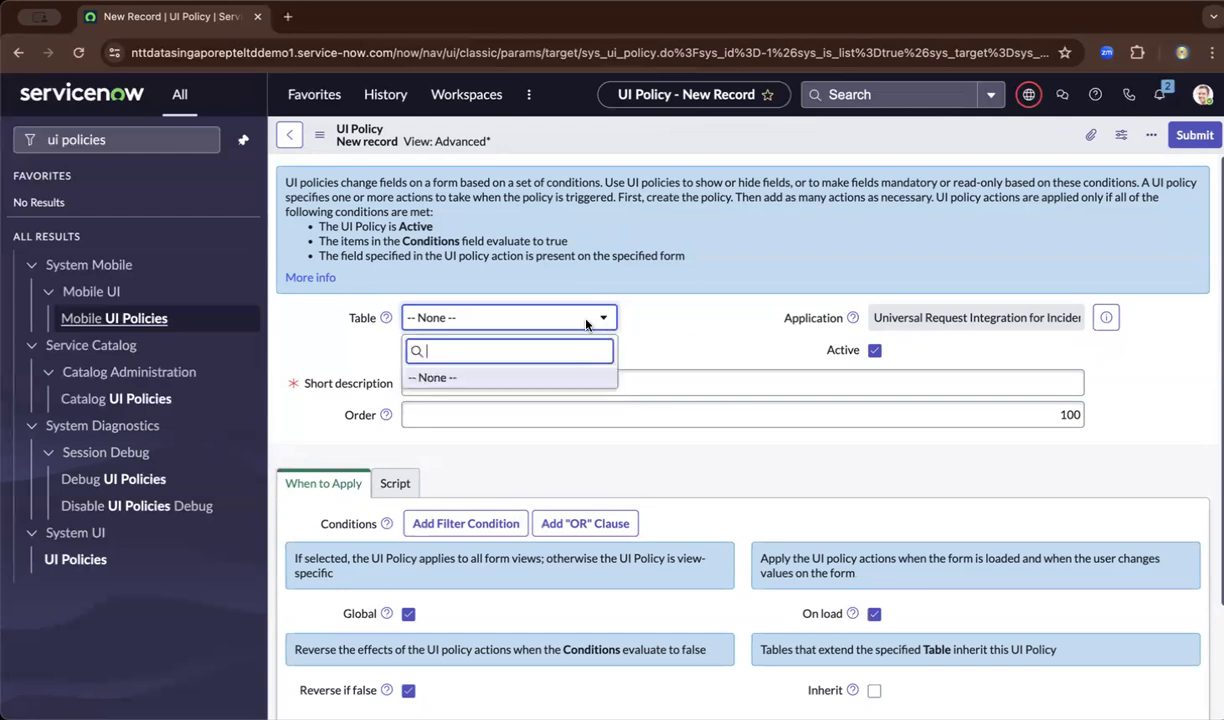
{"action": "type", "text": "in"}
{"action": "type", "text": "cifrn"}
{"action": "key", "text": "BackSpace"}
{"action": "key", "text": "BackSpace"}
{"action": "key", "text": "BackSpace"}
{"action": "type", "text": "dent"}
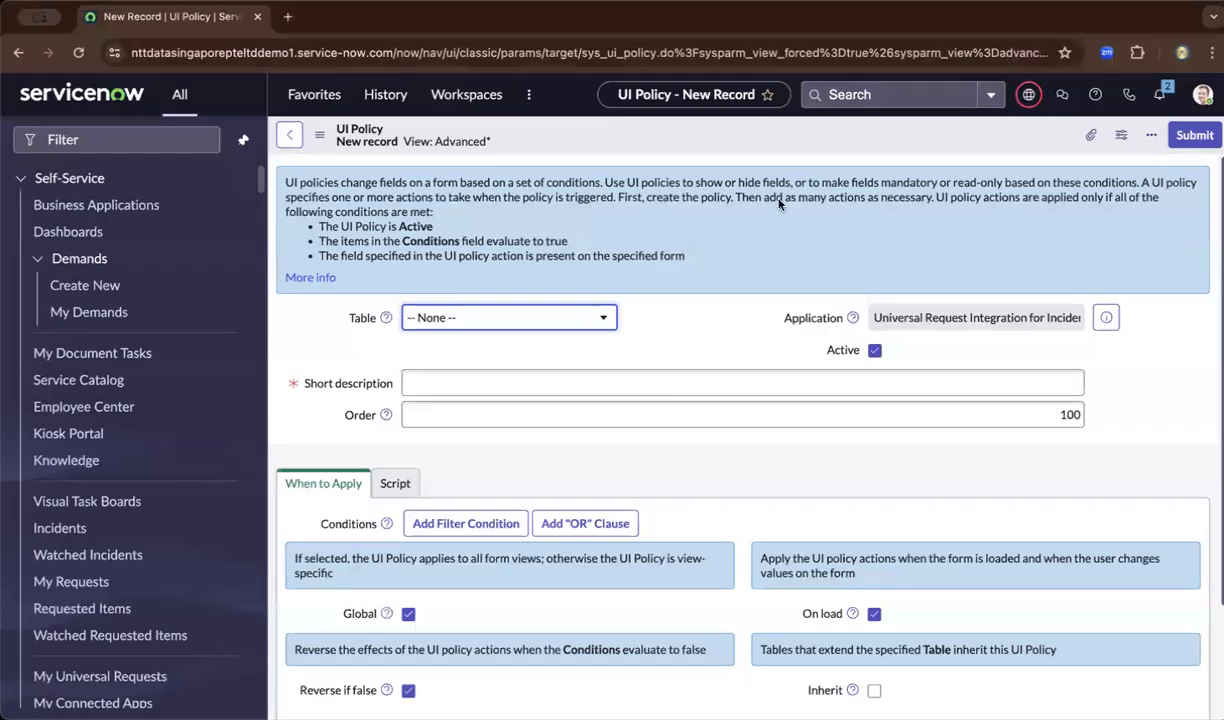
{"action": "left_click", "coordinate": [596, 319]}
{"action": "left_click", "coordinate": [712, 301]}
- Switch the application scope from Universal Request Integration to Global
{"action": "left_click", "coordinate": [1030, 95]}
{"action": "left_click", "coordinate": [1020, 138]}
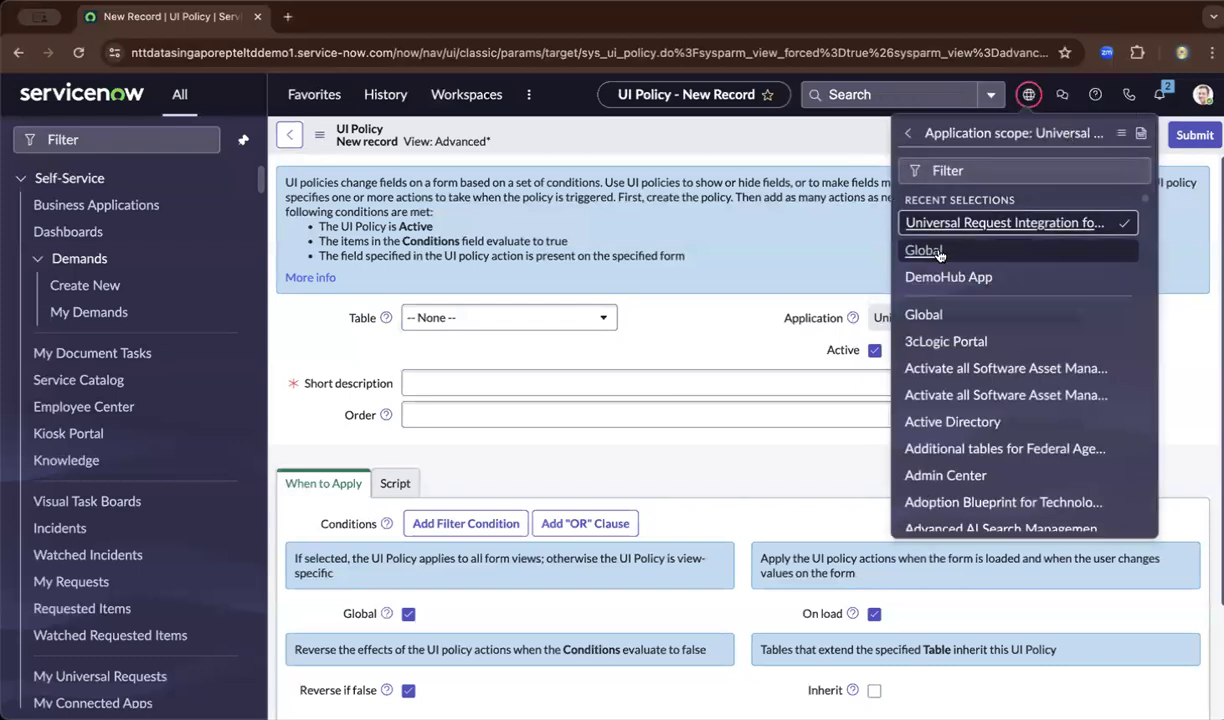
{"action": "left_click", "coordinate": [939, 253]}
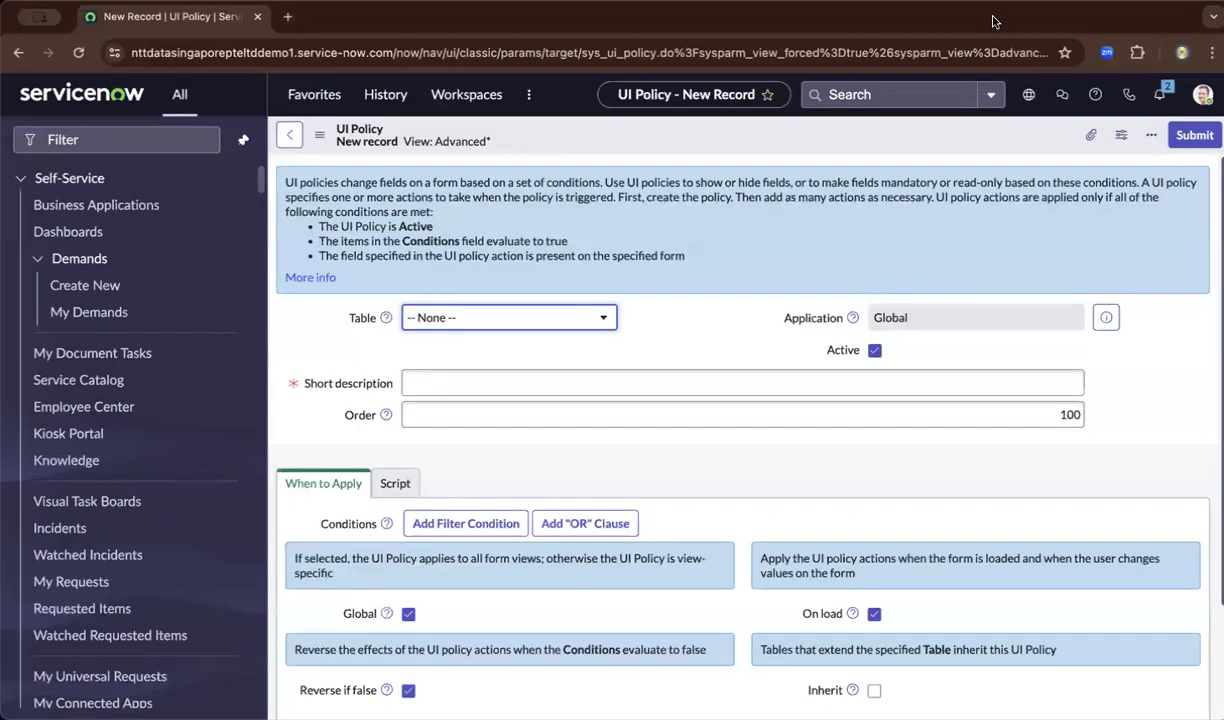
{"action": "left_click", "coordinate": [723, 140]}
- Set the new UI policy's table to Incident [incident] and its short description to "sample des"
{"action": "left_click", "coordinate": [570, 318]}
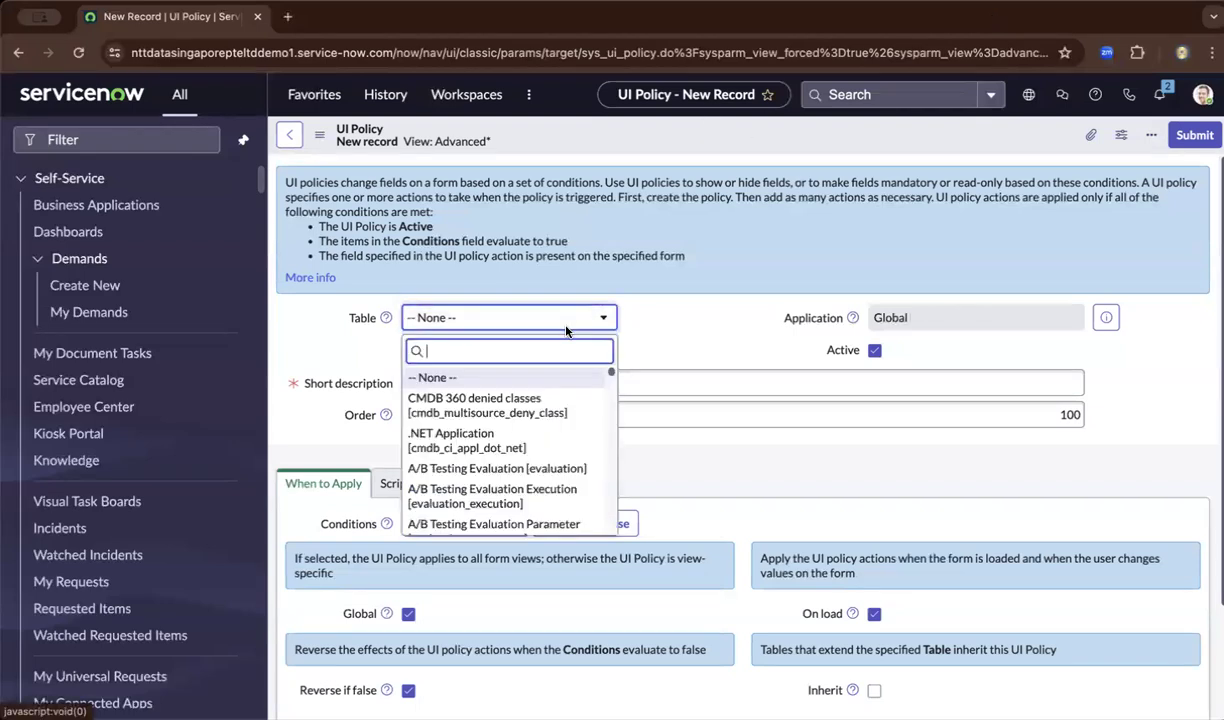
{"action": "type", "text": "incident"}
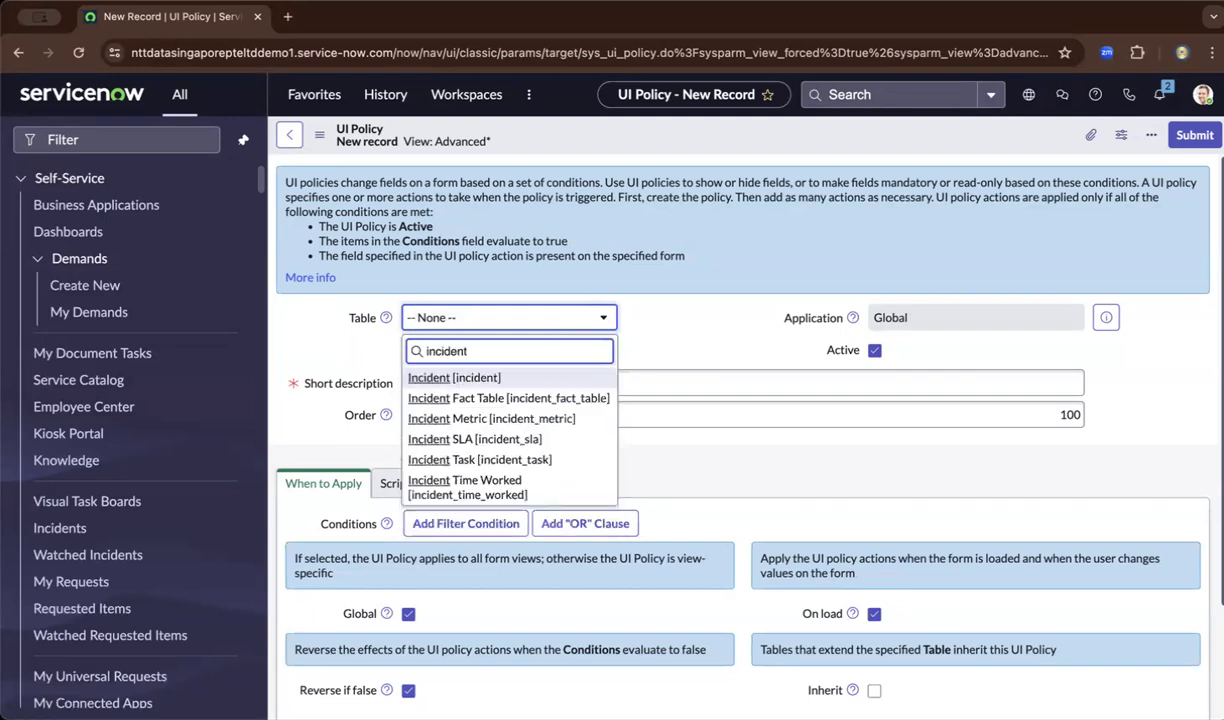
{"action": "left_click", "coordinate": [505, 377]}
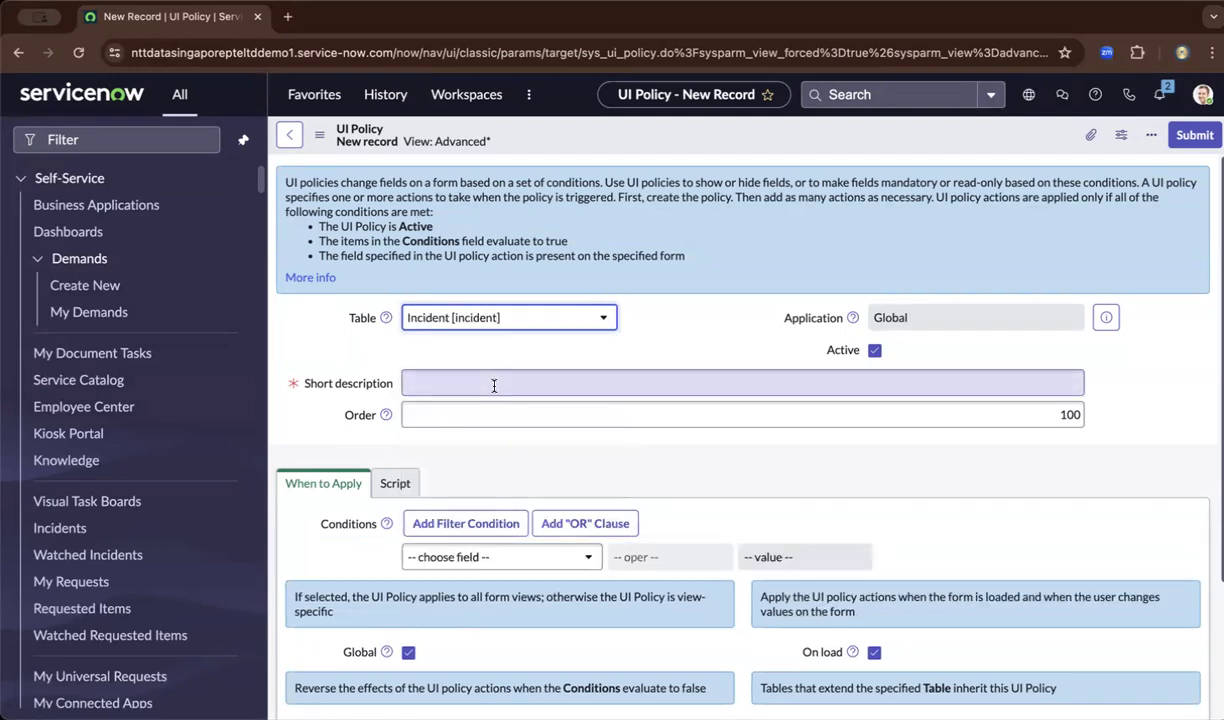
{"action": "left_click", "coordinate": [493, 384]}
{"action": "type", "text": "sample des"}
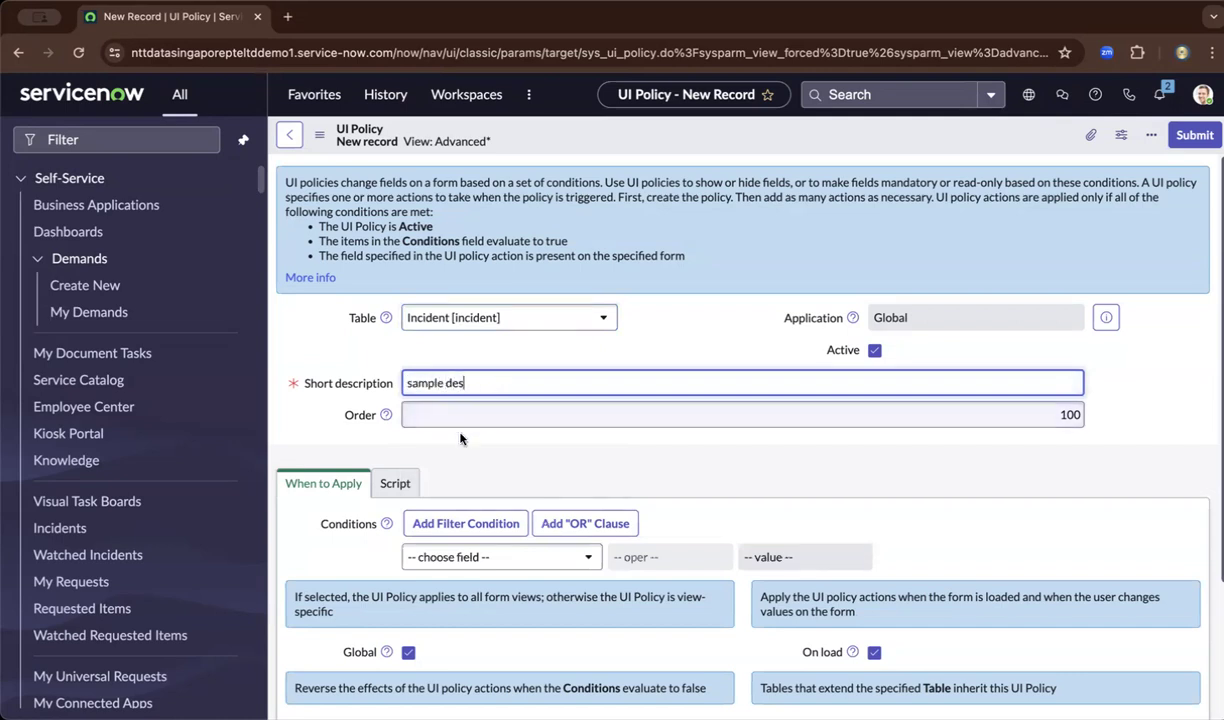
- Review the policy's When to Apply settings and save the new record while staying on its form
{"action": "scroll", "coordinate": [427, 437], "scroll_direction": "down", "scroll_amount": 4}
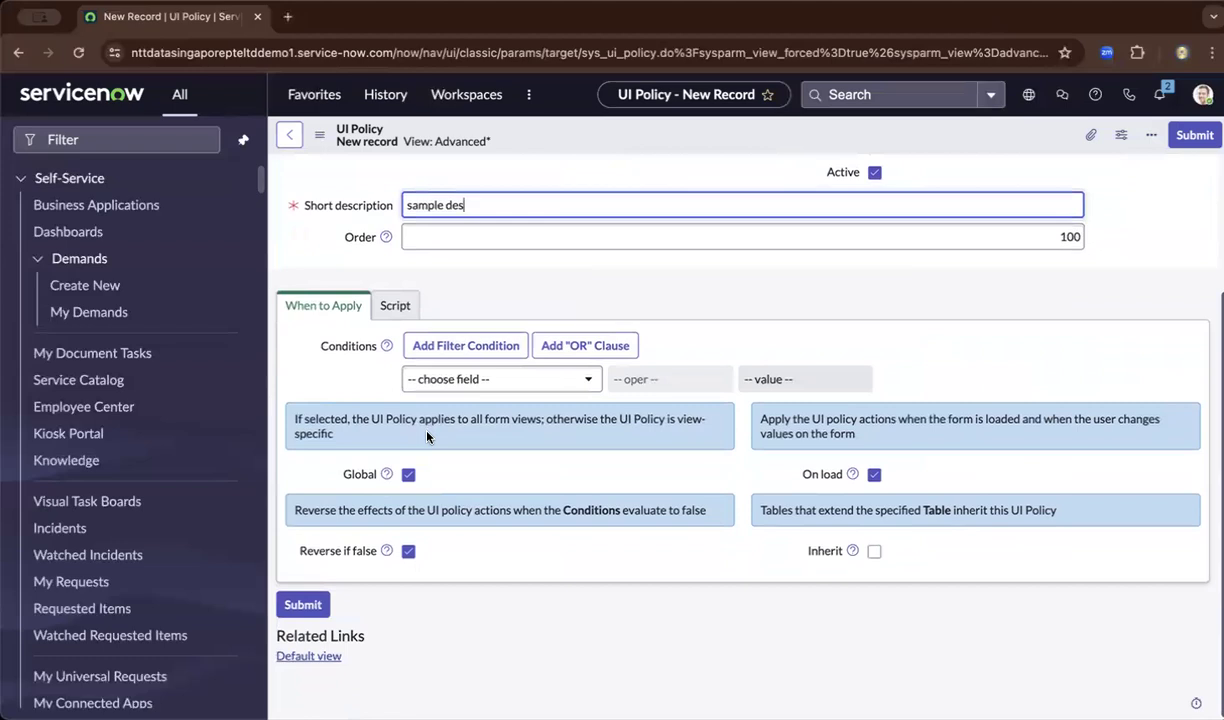
{"action": "scroll", "coordinate": [427, 437], "scroll_direction": "up", "scroll_amount": 1}
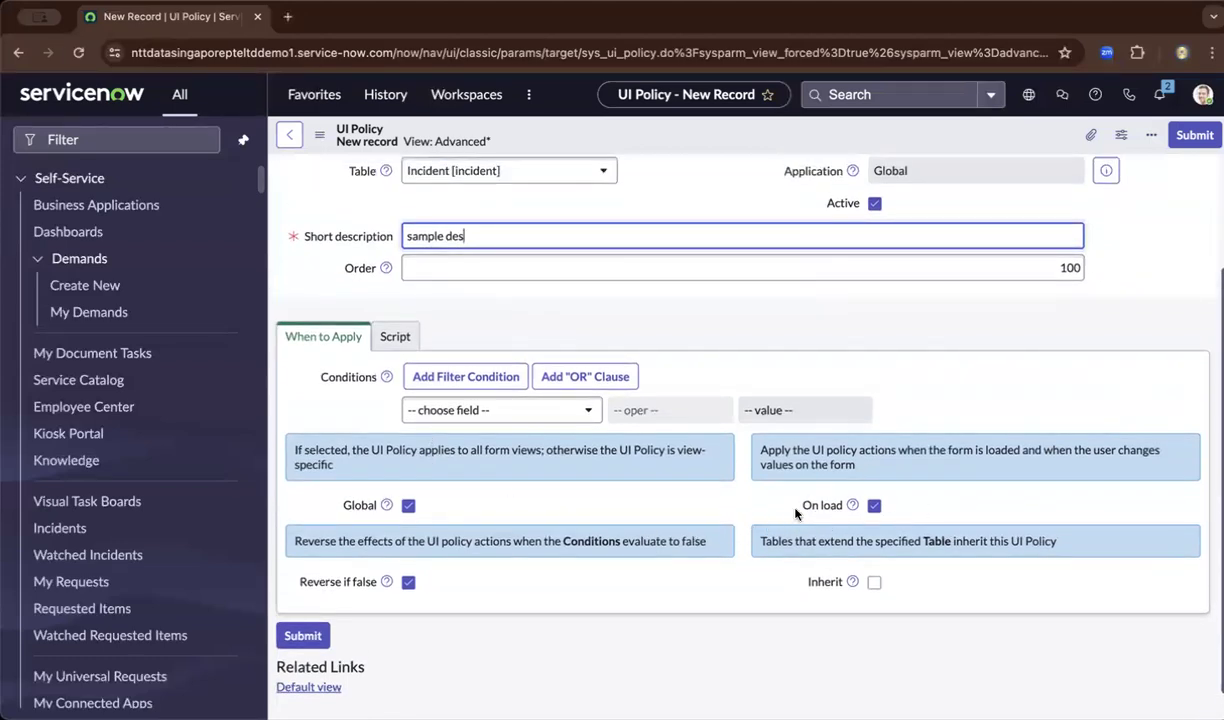
{"action": "scroll", "coordinate": [550, 350], "scroll_direction": "up", "scroll_amount": 3}
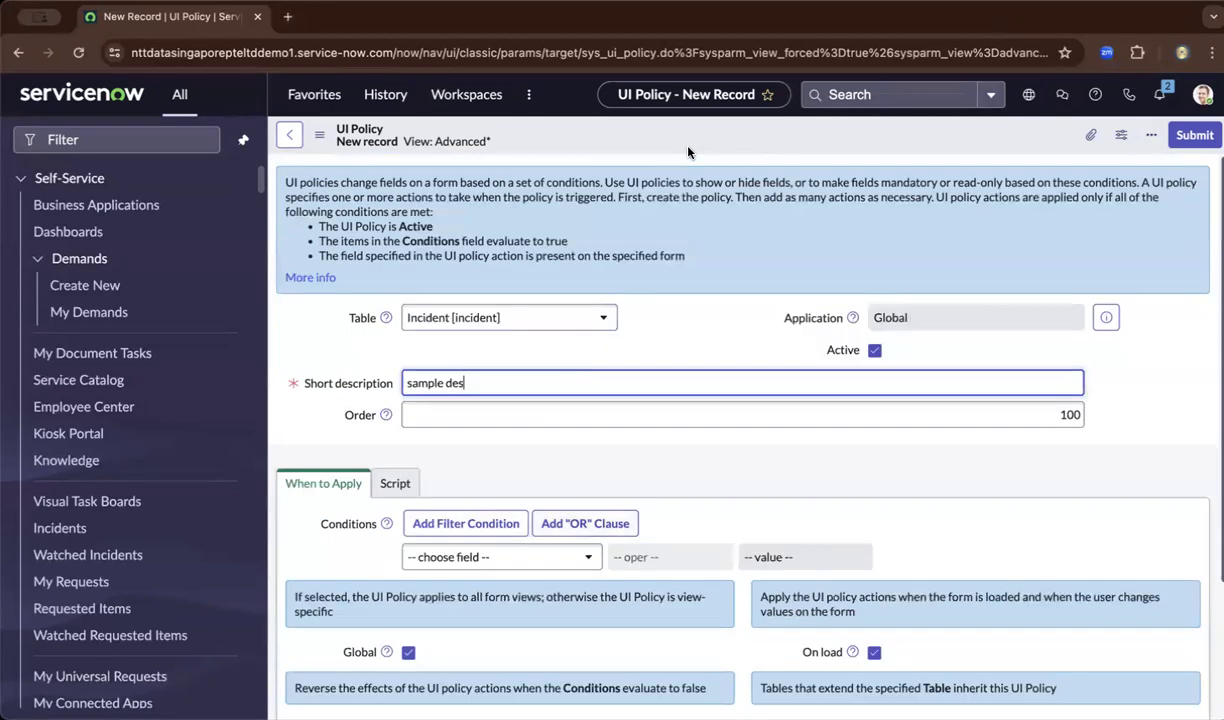
{"action": "right_click", "coordinate": [698, 127]}
{"action": "left_click", "coordinate": [726, 137]}
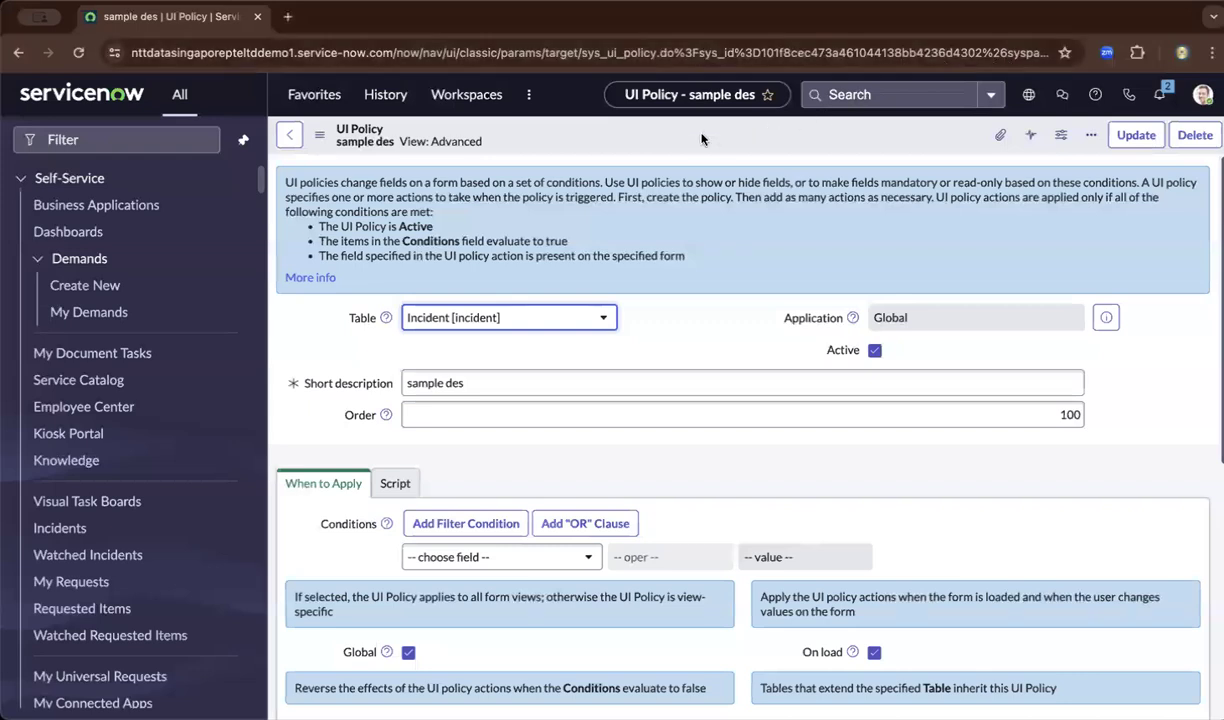
- Start a new UI policy action for the sample des policy and choose Actual end as its field name
{"action": "scroll", "coordinate": [704, 323], "scroll_direction": "down", "scroll_amount": 5}
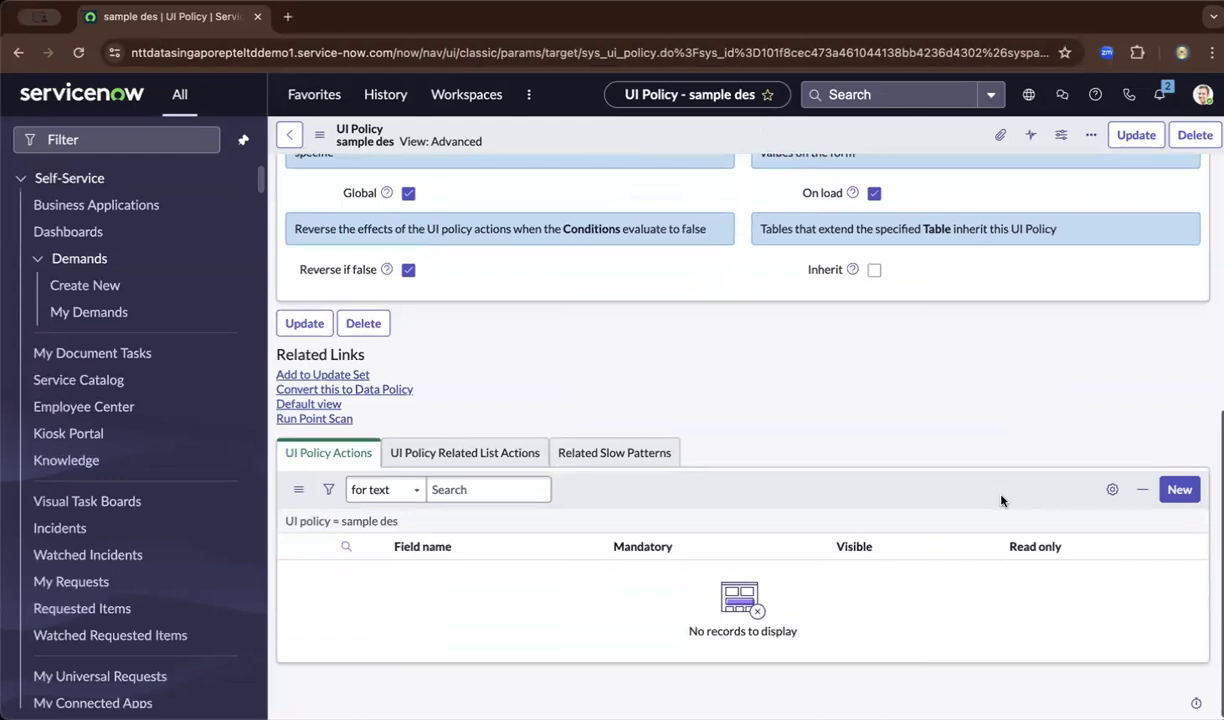
{"action": "left_click", "coordinate": [1178, 490]}
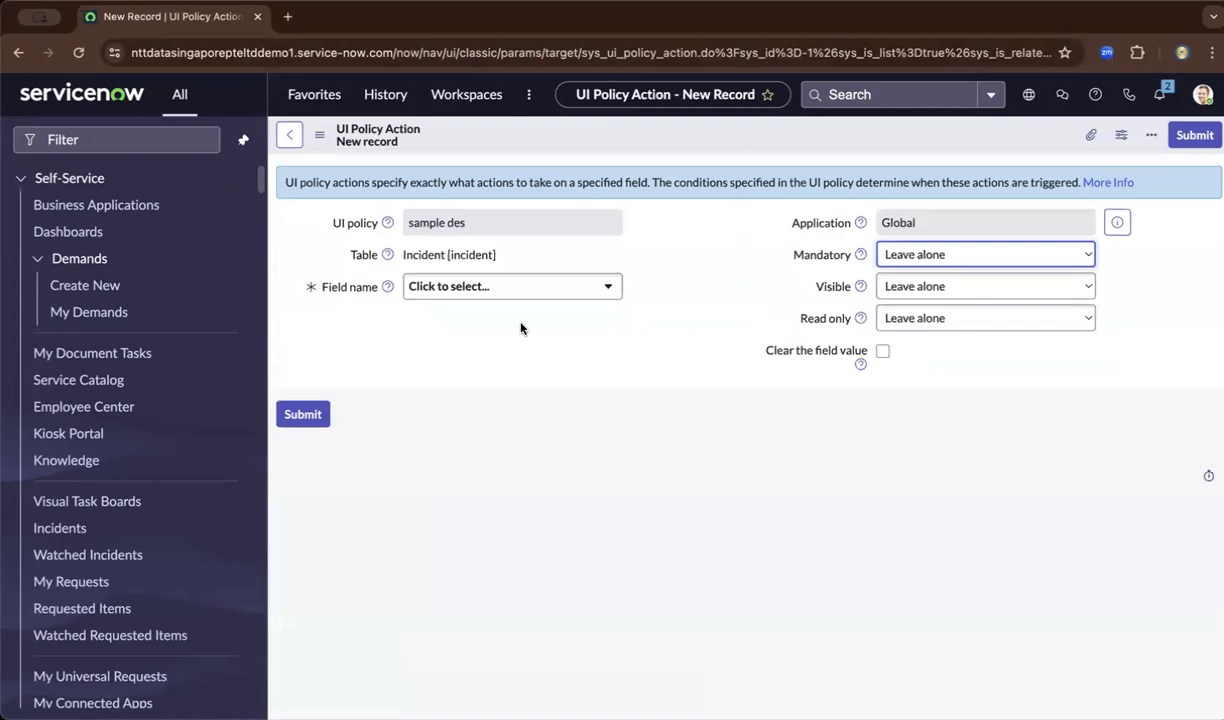
{"action": "left_click", "coordinate": [522, 288]}
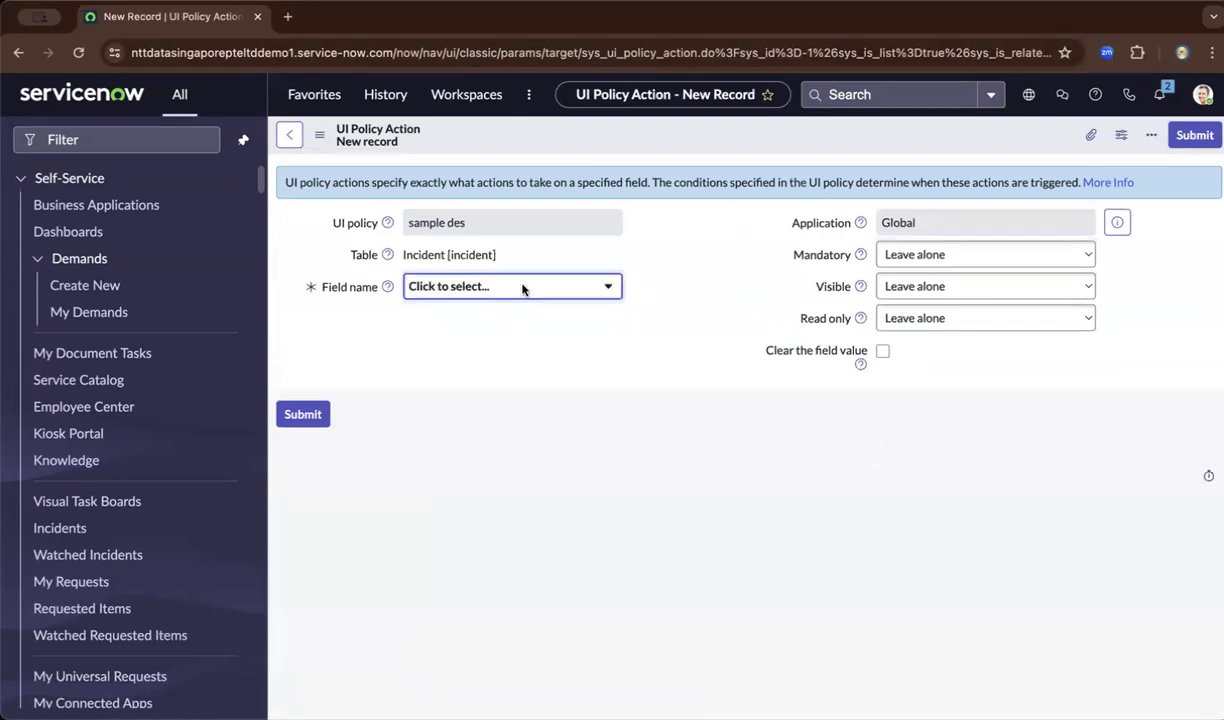
{"action": "left_click", "coordinate": [503, 282]}
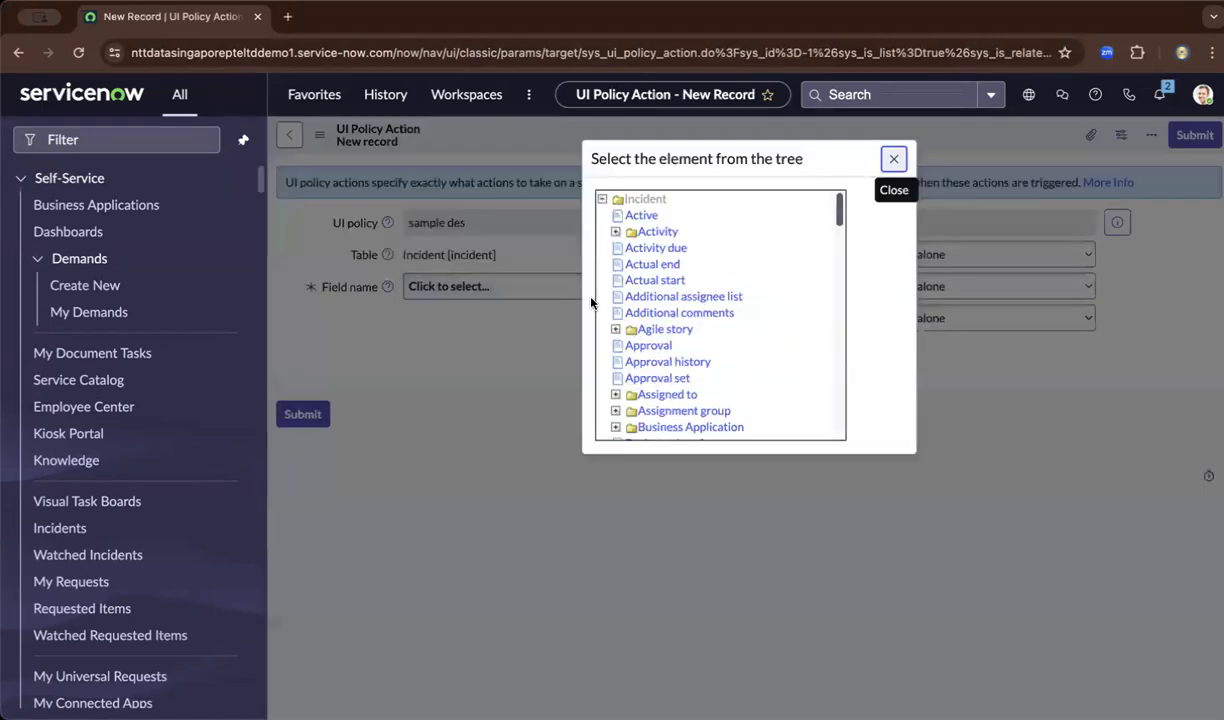
{"action": "left_click", "coordinate": [657, 266]}
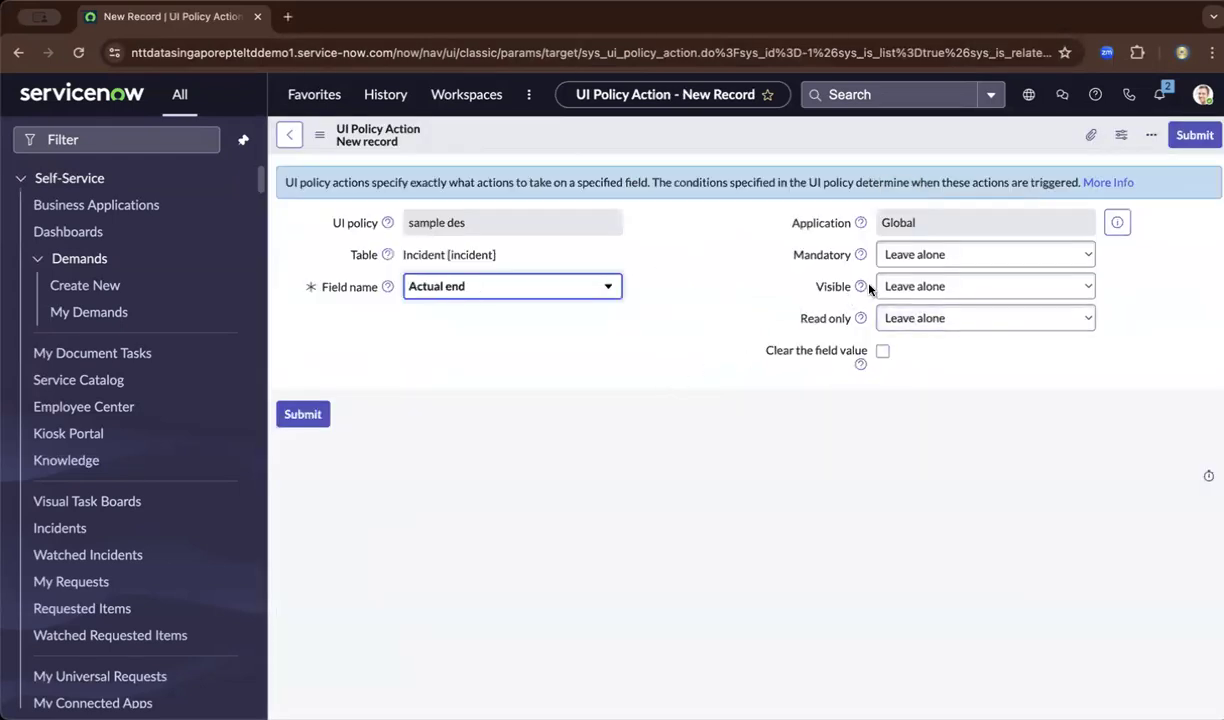
- Set the action's Mandatory to True, Visible to False and Read only to True, and leave the form without saving
{"action": "left_click", "coordinate": [930, 259]}
{"action": "left_click", "coordinate": [924, 277]}
{"action": "left_click", "coordinate": [929, 286]}
{"action": "left_click", "coordinate": [903, 326]}
{"action": "left_click", "coordinate": [890, 318]}
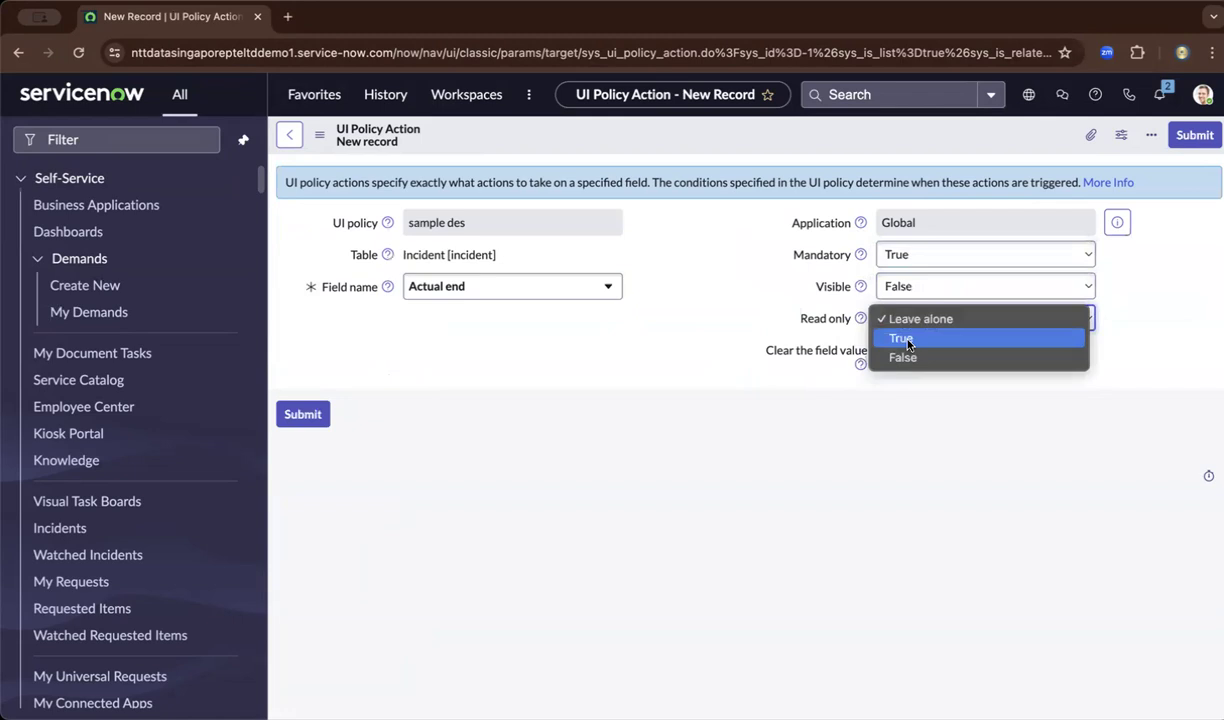
{"action": "left_click", "coordinate": [905, 340]}
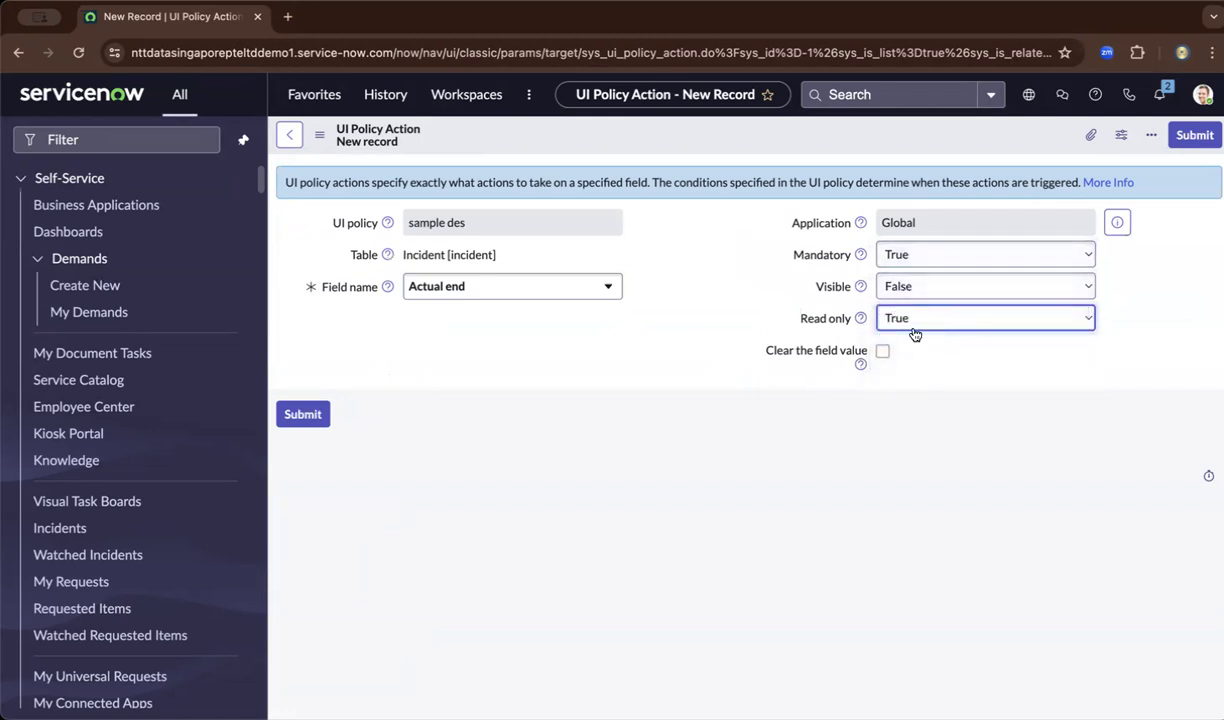
{"action": "left_click", "coordinate": [289, 138]}
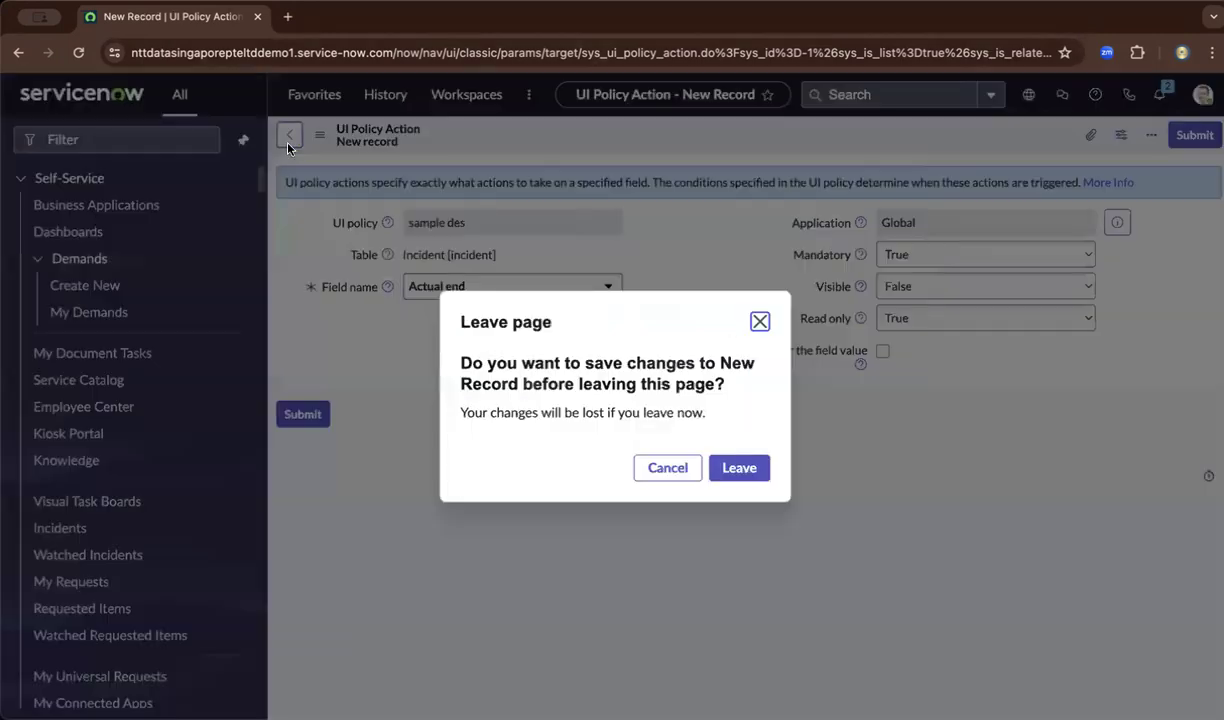
{"action": "left_click", "coordinate": [733, 466]}
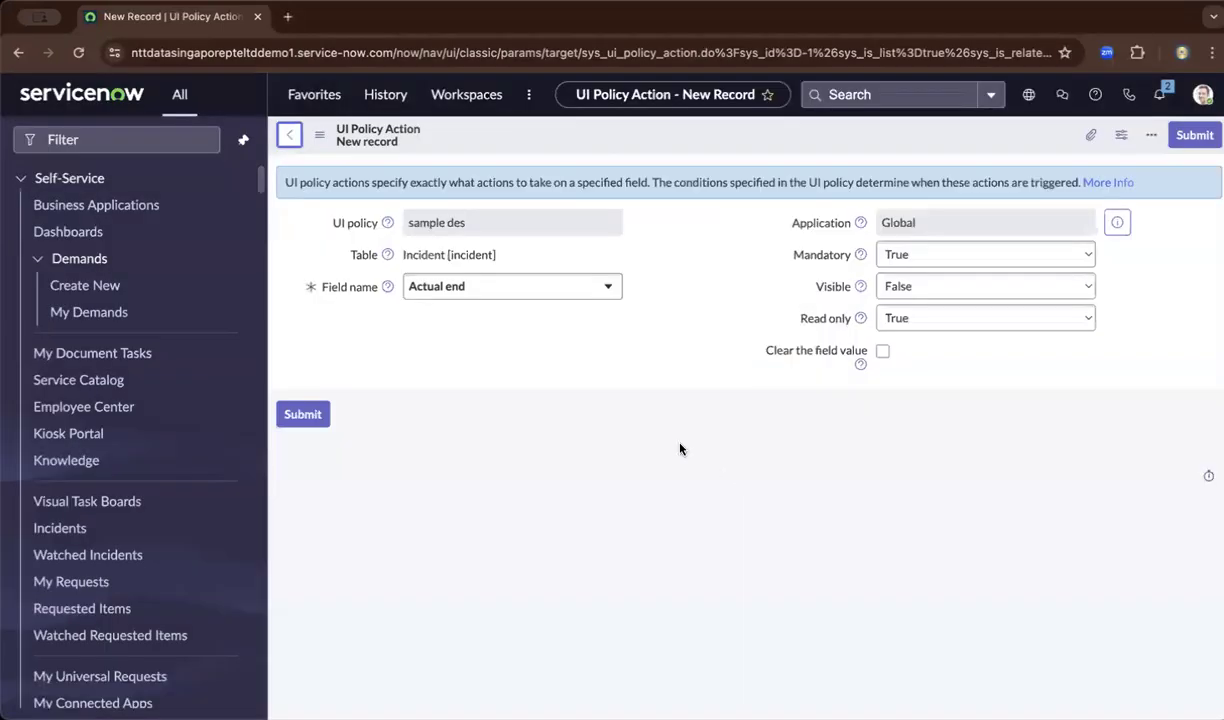